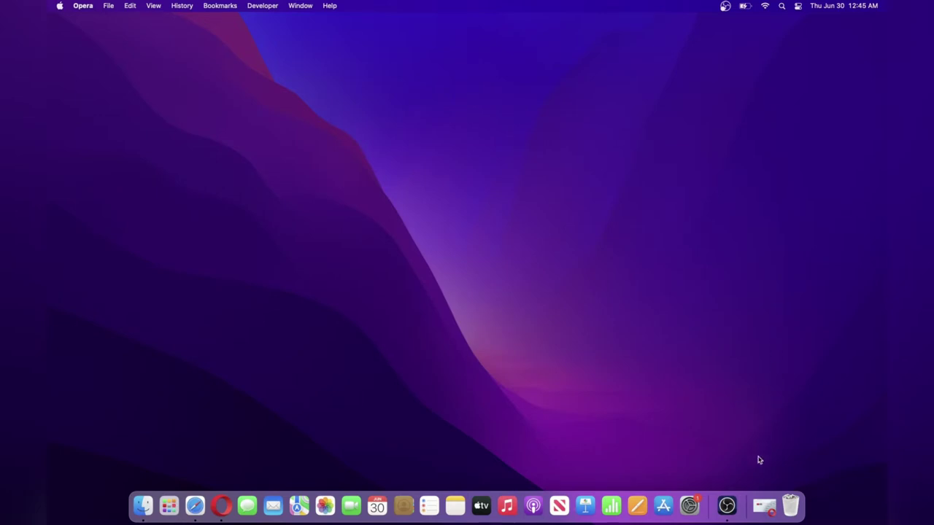
Load remotedesktop.google.com in Opera, choose Access my computer, and continue past the unsupported-browser warning.
left_click(764, 506)
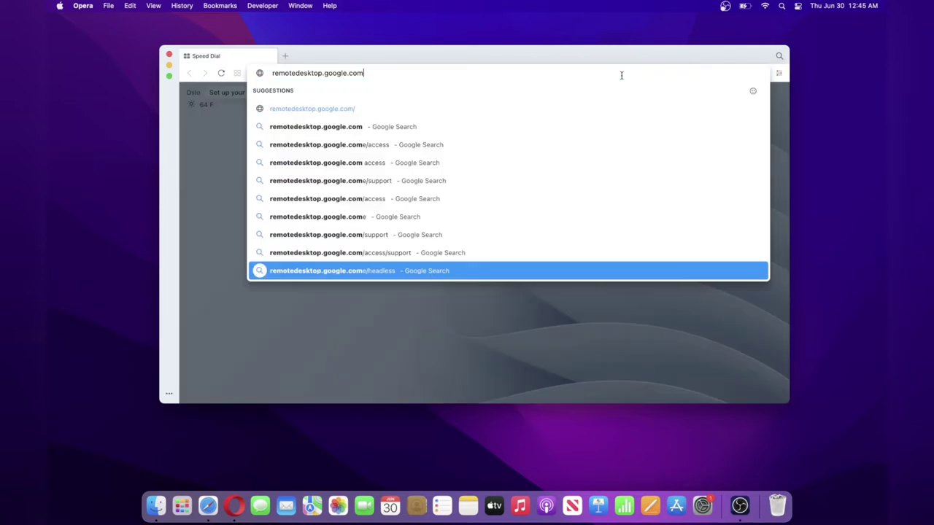
key("Return")
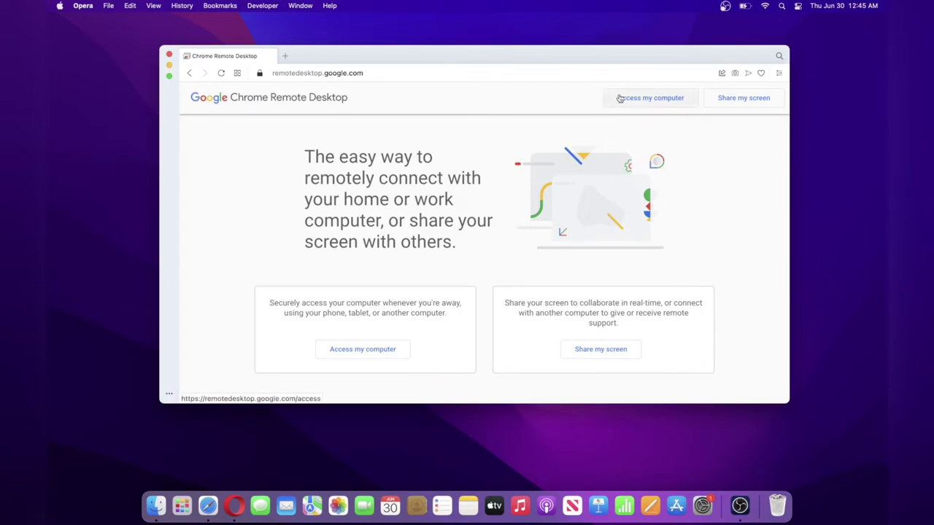
left_click(622, 99)
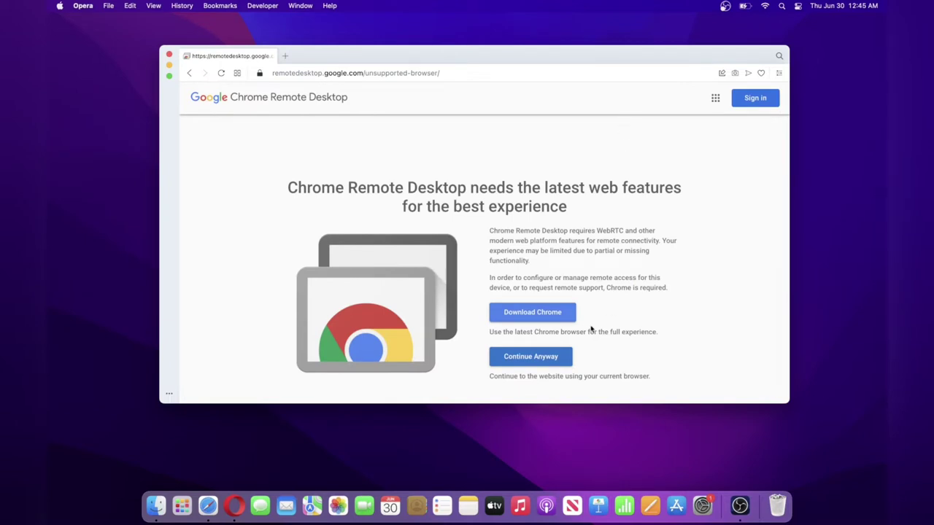
left_click(541, 358)
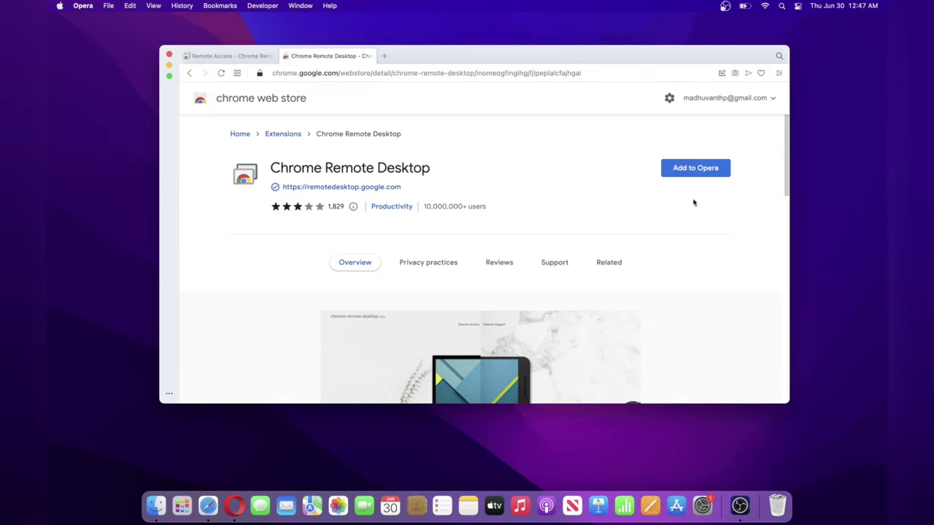
Add the Chrome Remote Desktop extension to Opera and launch it from the Extensions panel.
left_click(693, 168)
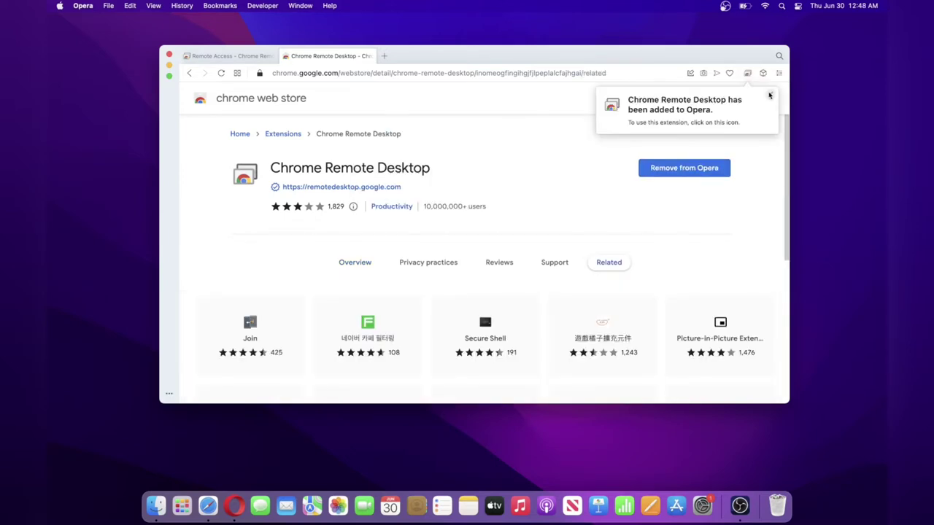
left_click(770, 95)
left_click(762, 73)
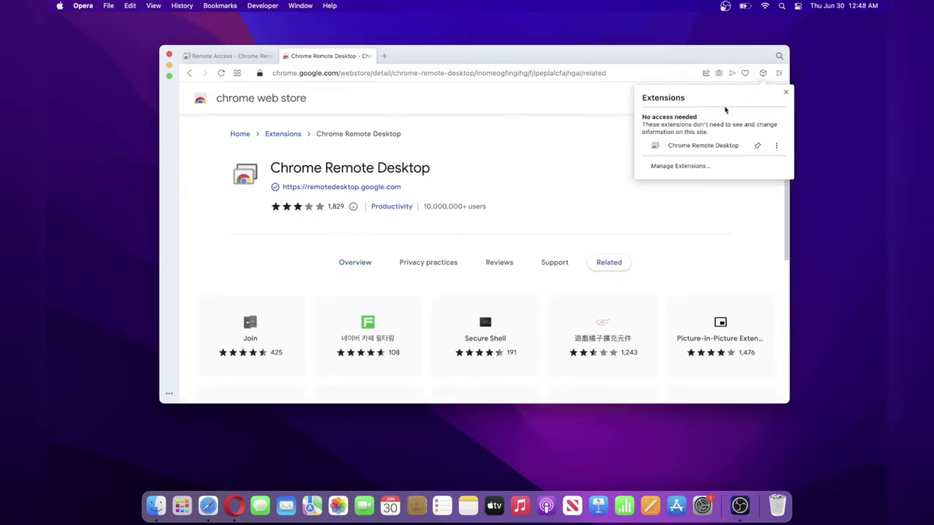
left_click(693, 150)
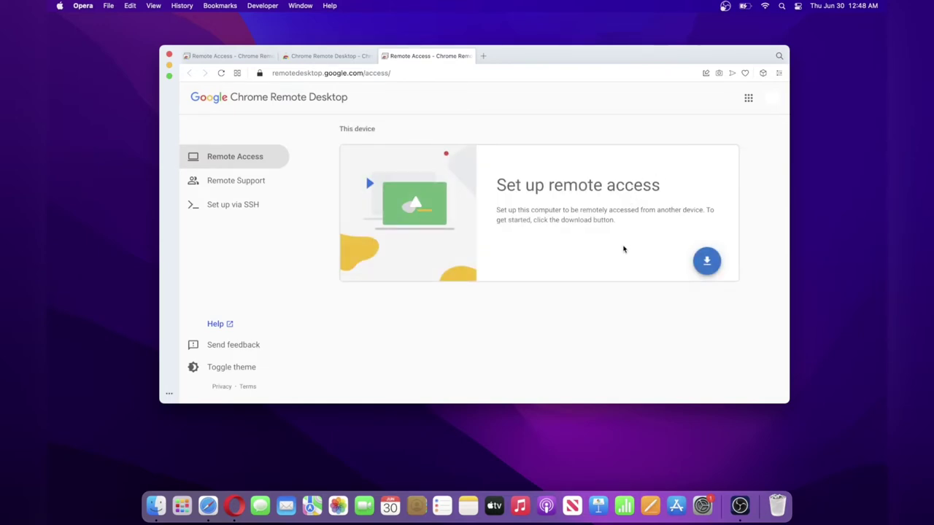
Download the chromeremotedesktop.dmg host installer from the Set up remote access section.
left_click(706, 260)
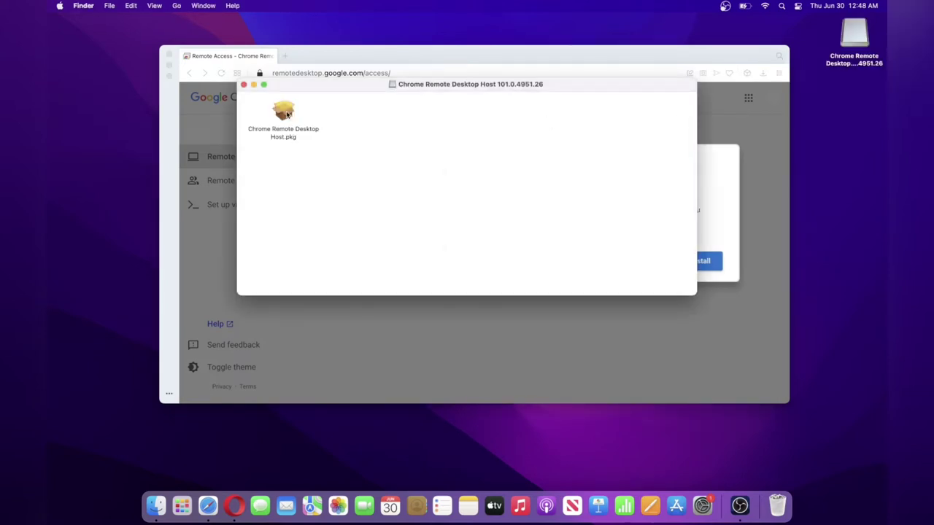
Install Chrome Remote Desktop Host from the .pkg, move the installer to the Trash, and close the disk image window.
double_click(285, 113)
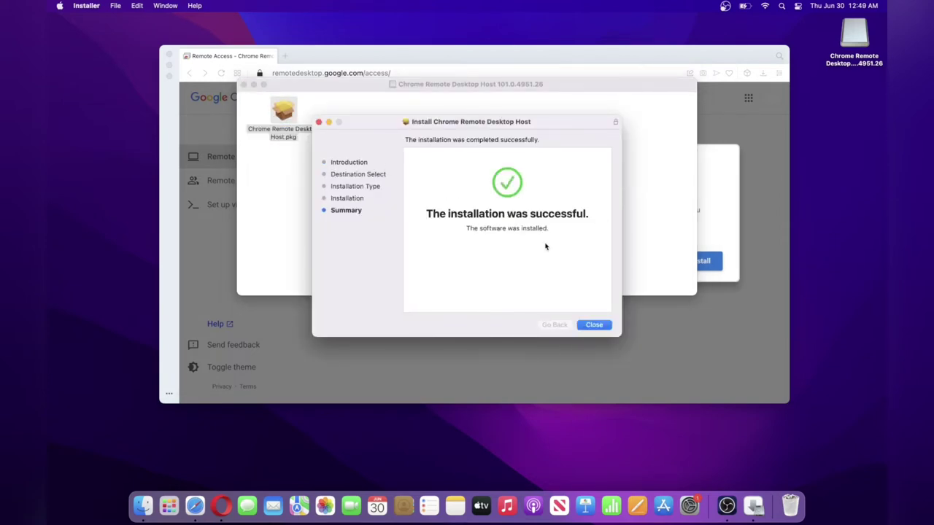
left_click(595, 325)
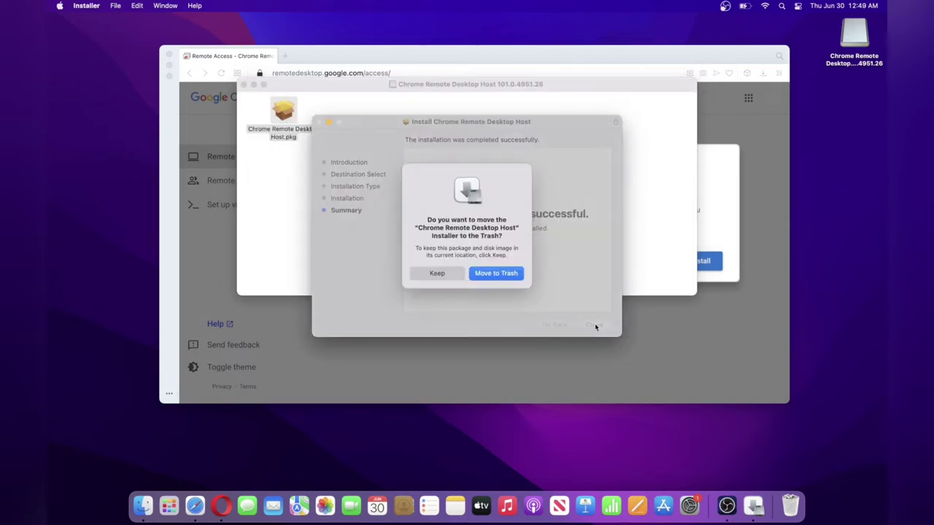
left_click(511, 276)
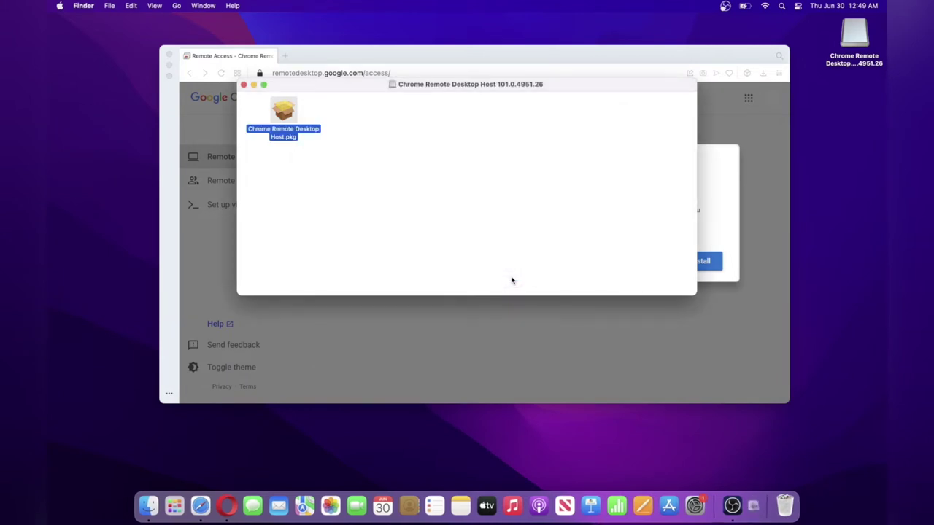
left_click(243, 84)
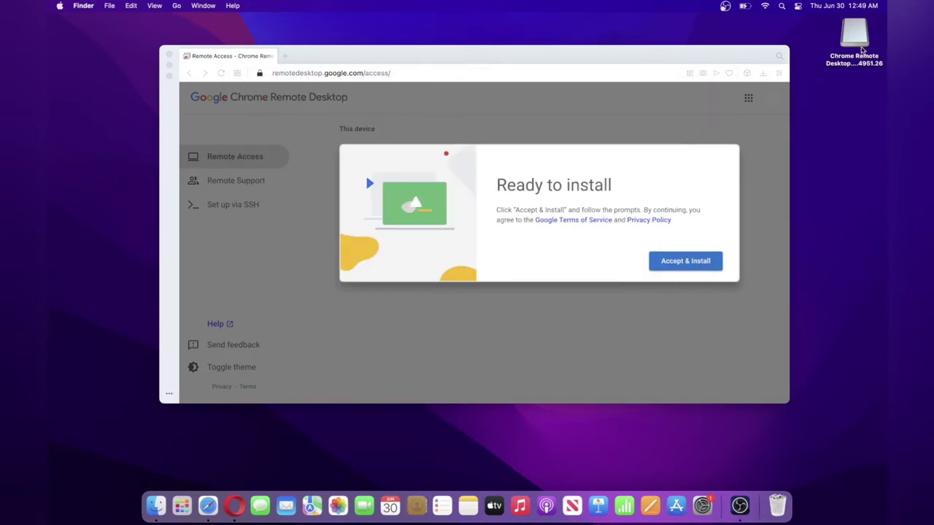
right_click(857, 44)
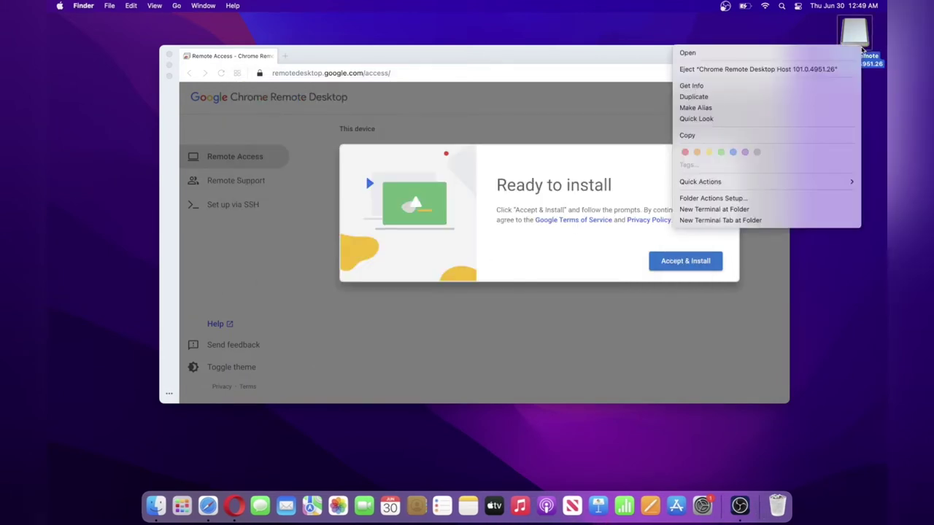
Eject the disk image, accept the terms and install, and name the computer MacBook.
left_click(773, 71)
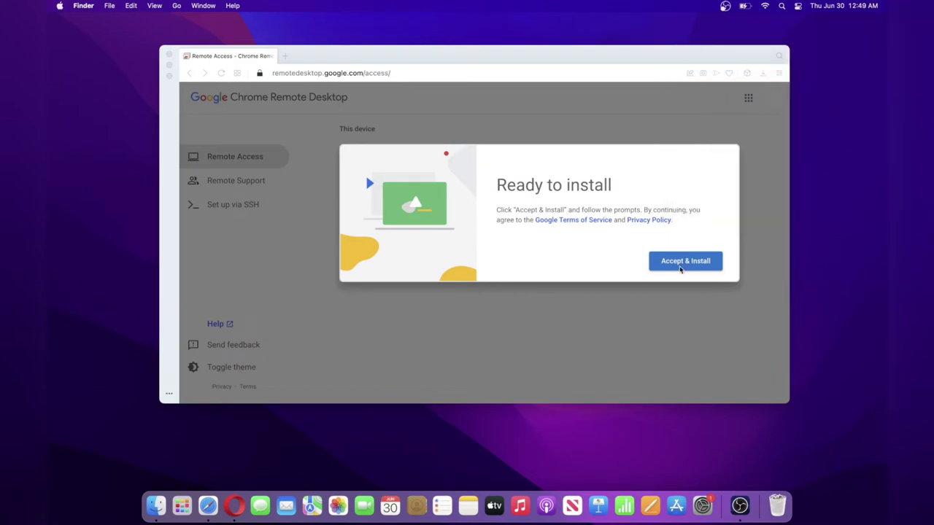
left_click(684, 261)
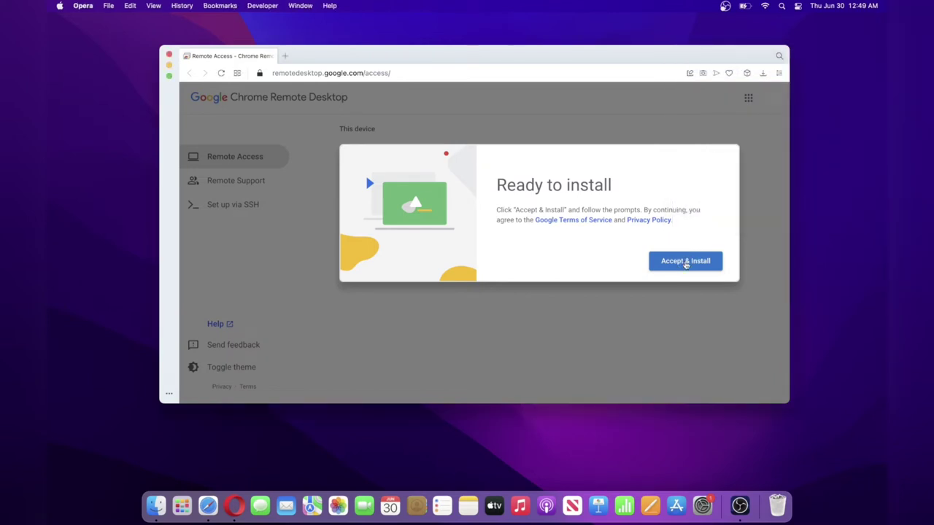
left_click(686, 262)
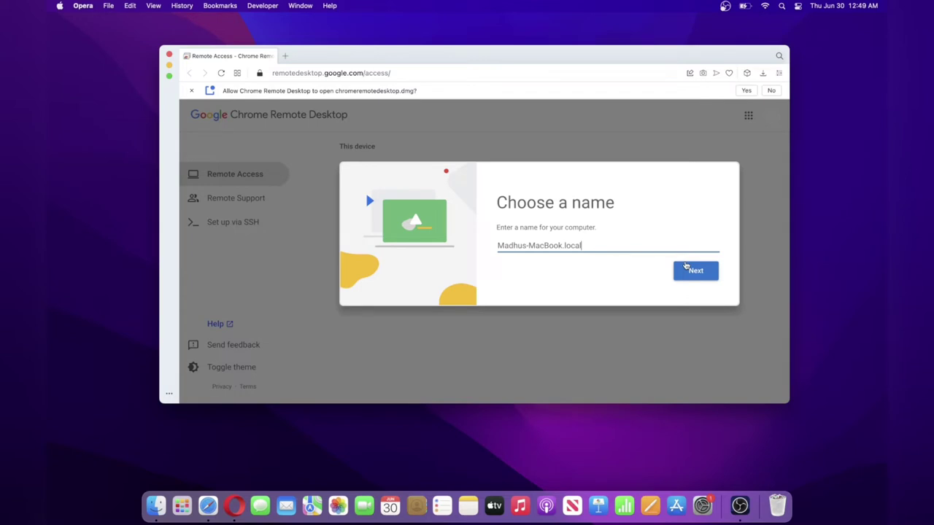
type("MacBook")
left_click(694, 271)
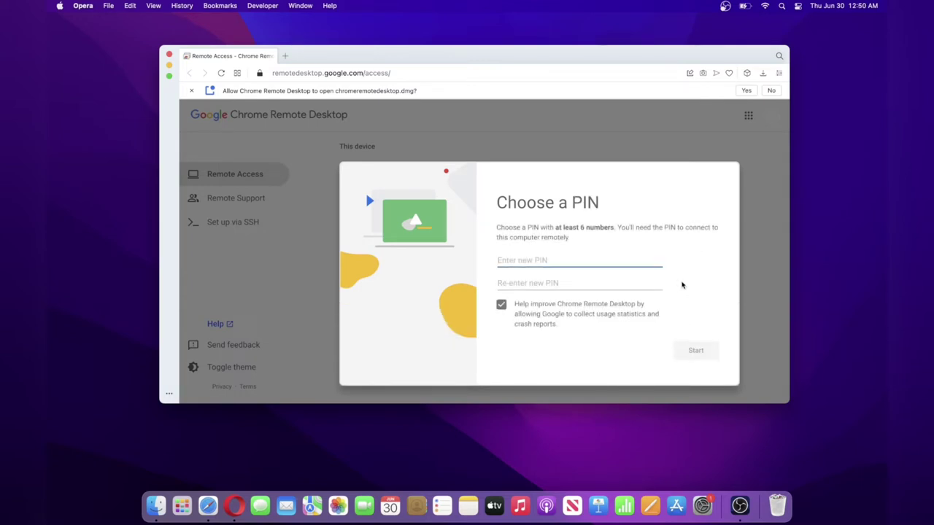
Turn off usage statistics sharing and start remote access with the chosen PIN.
left_click(501, 306)
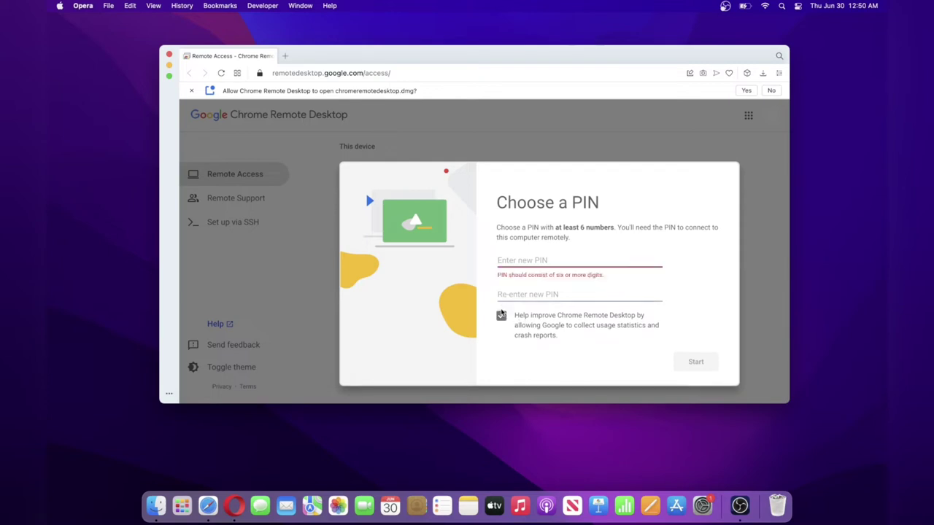
left_click(502, 315)
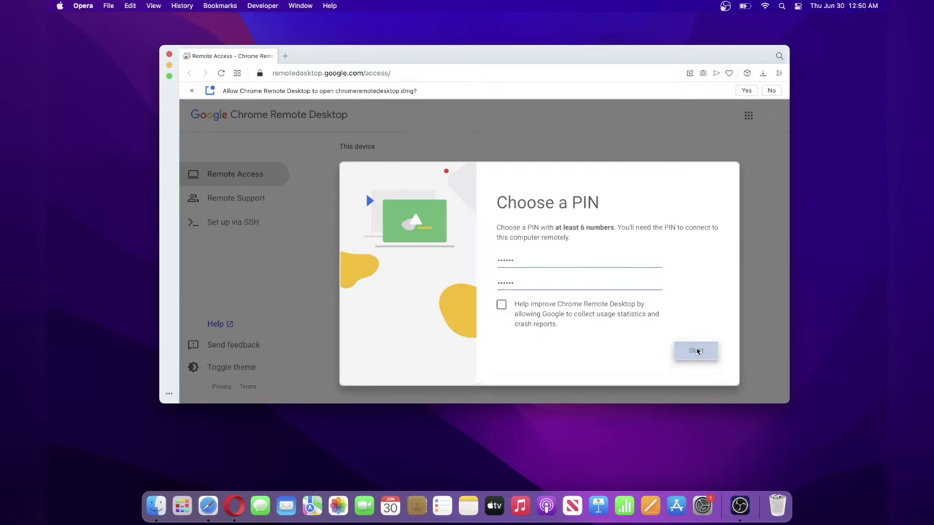
left_click(696, 351)
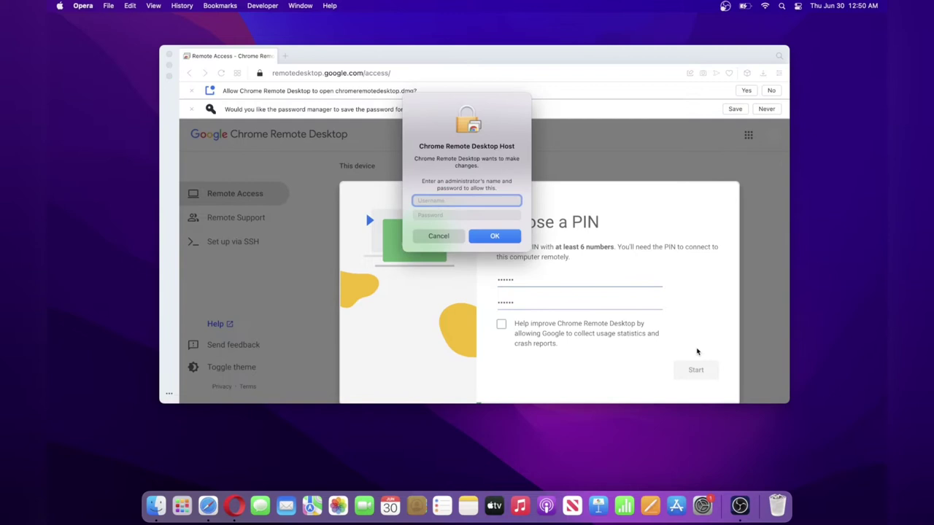
Authorize as administrator, allow ChromeRemoteDesktopHost to record the screen, and confirm the permission setup.
left_click(494, 235)
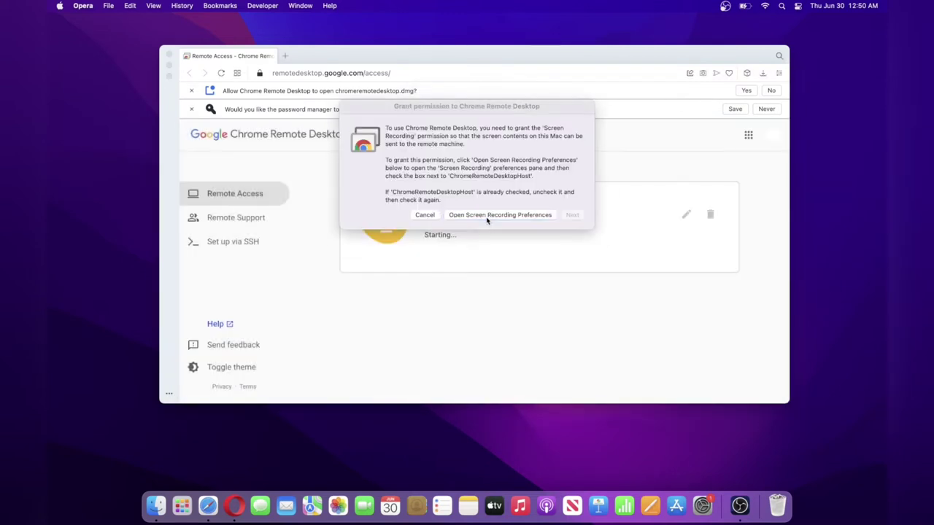
left_click(526, 215)
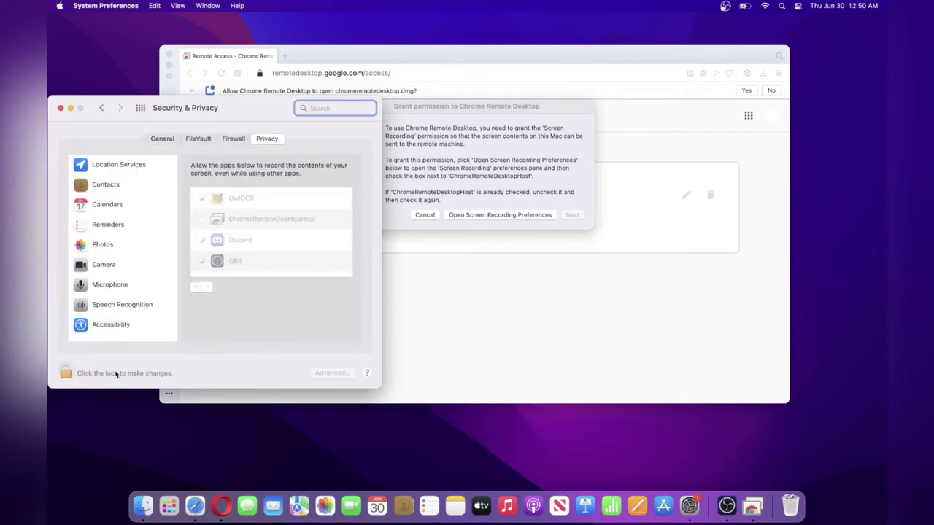
left_click(66, 373)
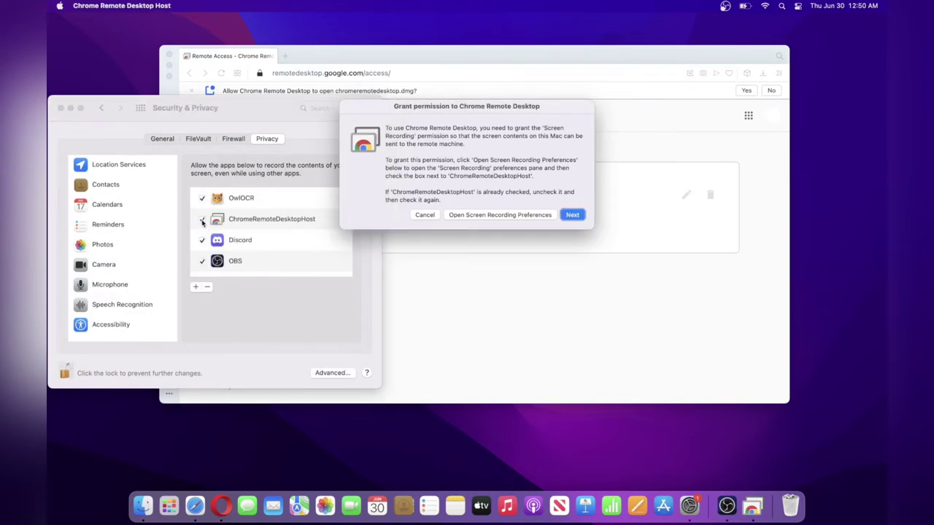
left_click(65, 373)
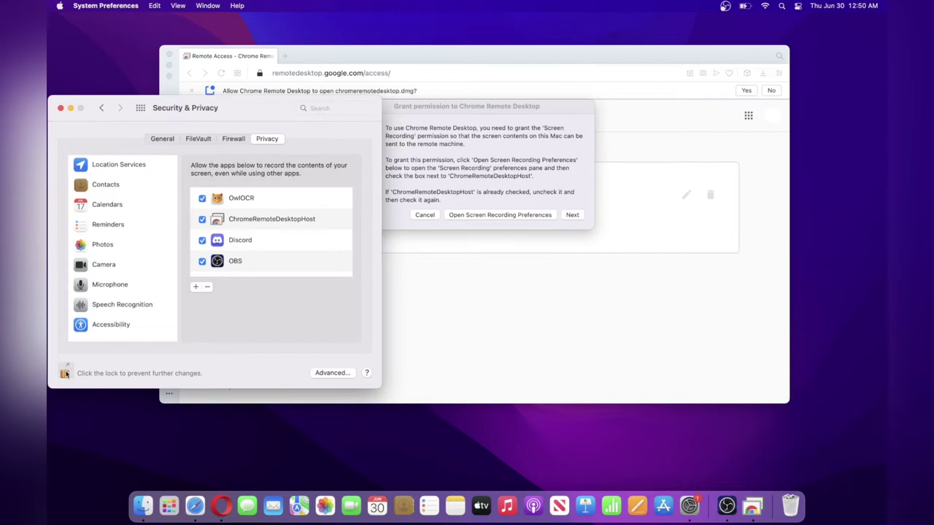
left_click(64, 373)
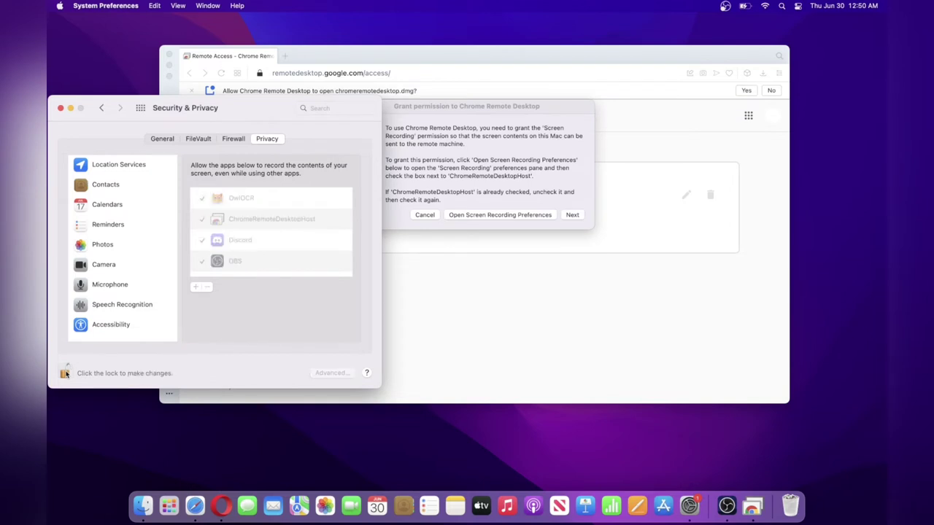
left_click(60, 108)
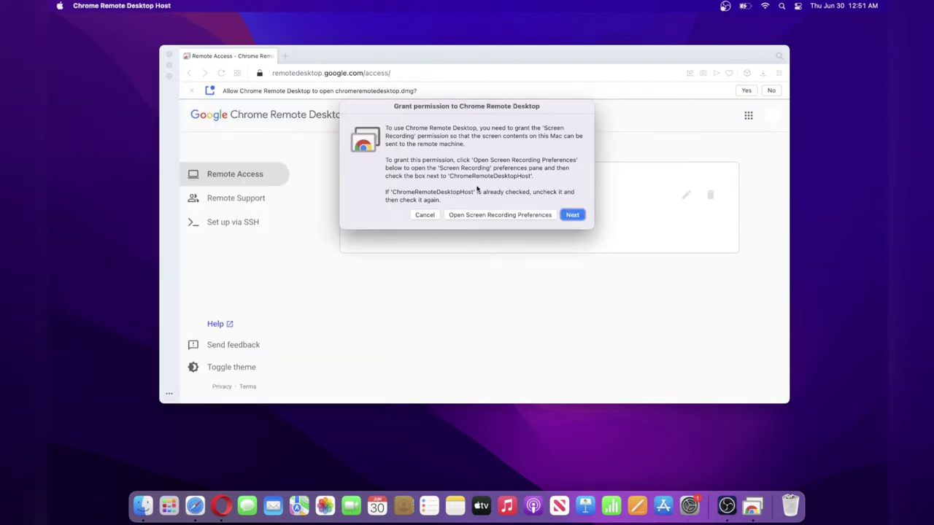
left_click(571, 216)
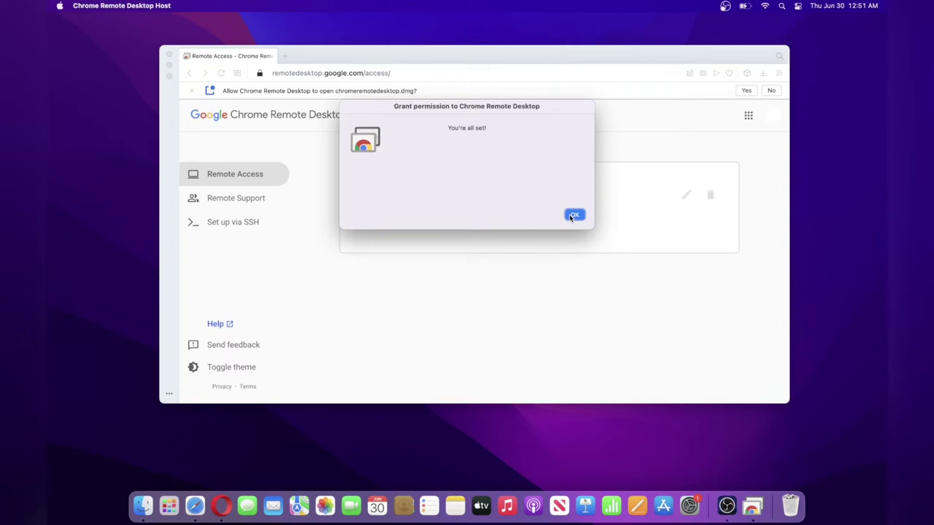
left_click(573, 215)
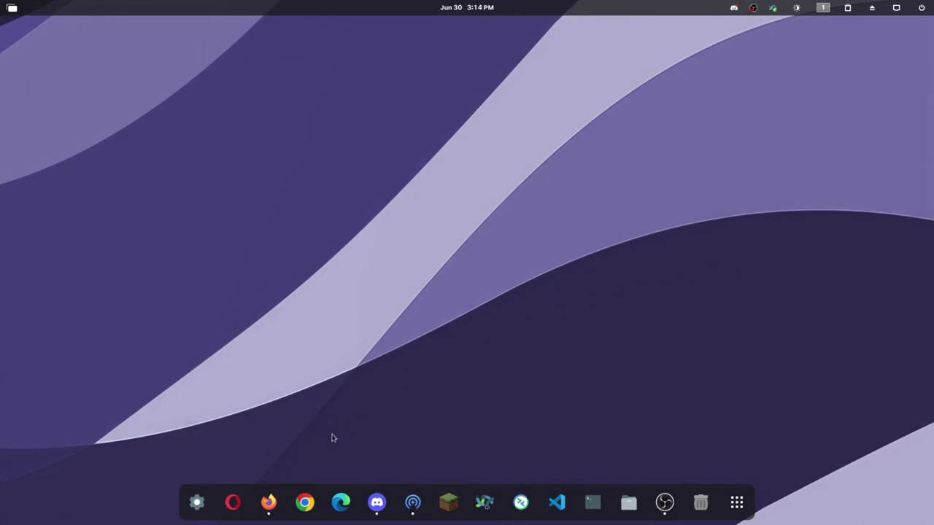
From Firefox on the Linux PC, choose the MacBook in Chrome Remote Desktop and enter its PIN.
left_click(268, 502)
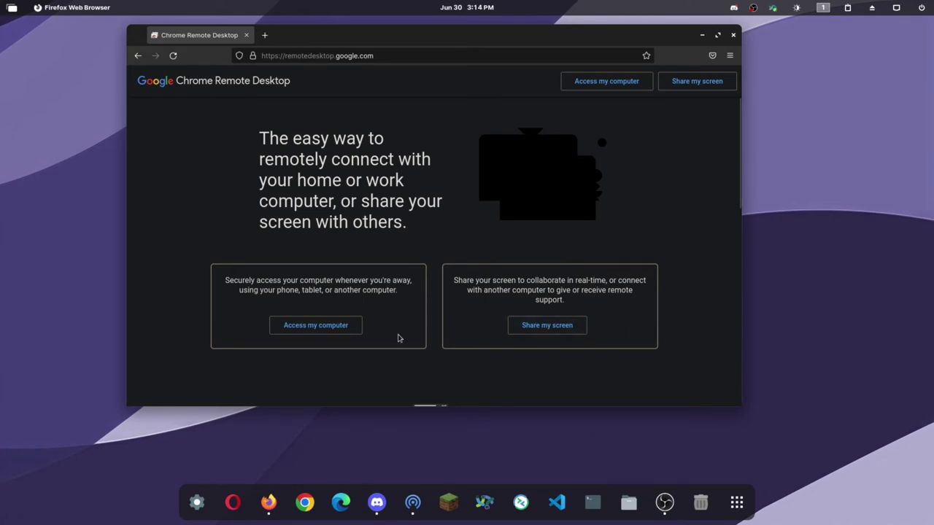
left_click(326, 330)
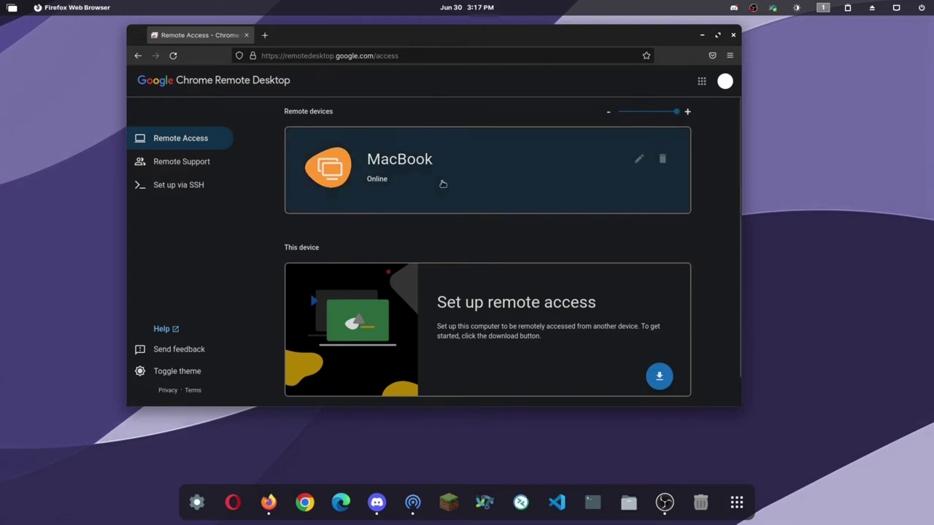
left_click(478, 171)
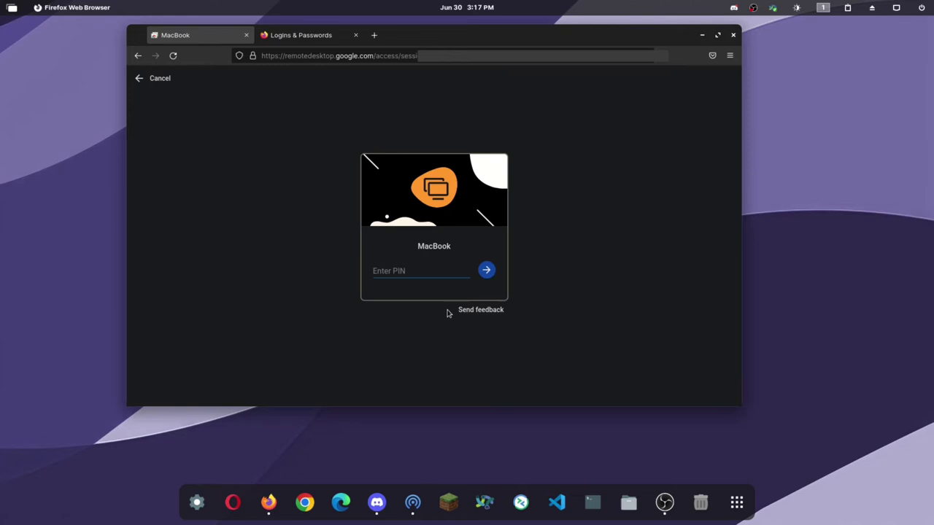
key("ctrl+v")
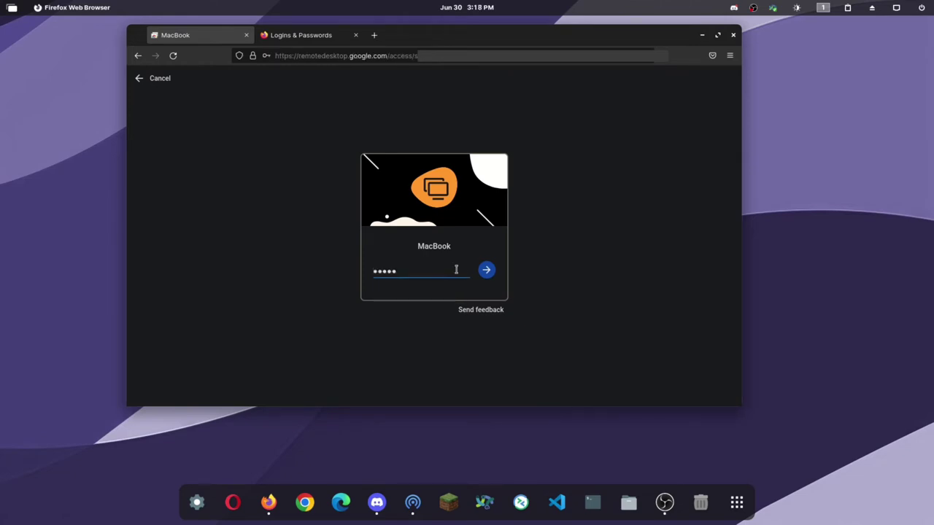
key("Return")
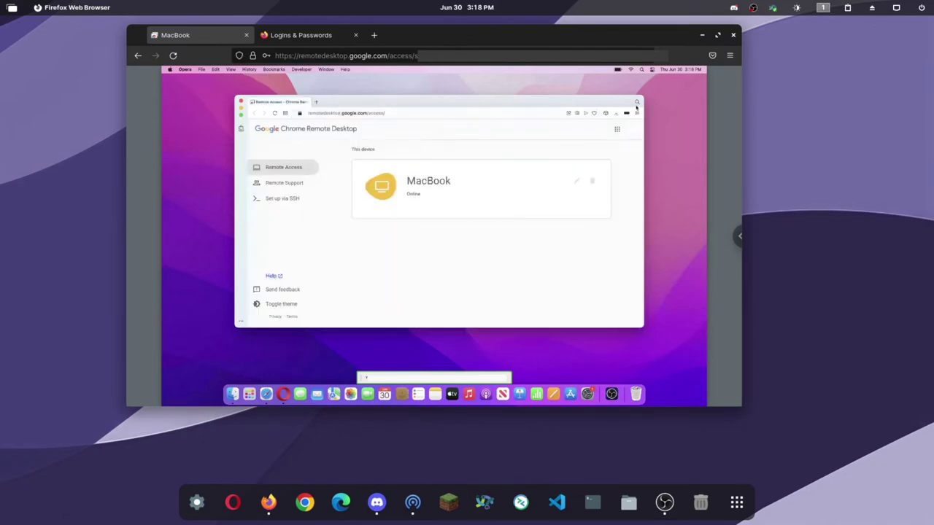
Close the remote Mac's Opera window and make Finder active on its desktop.
left_click(241, 101)
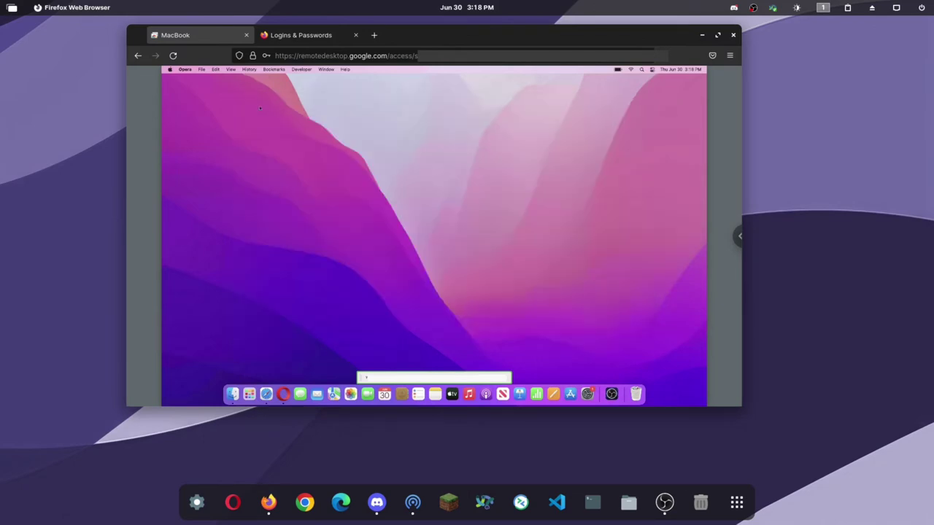
left_click(493, 190)
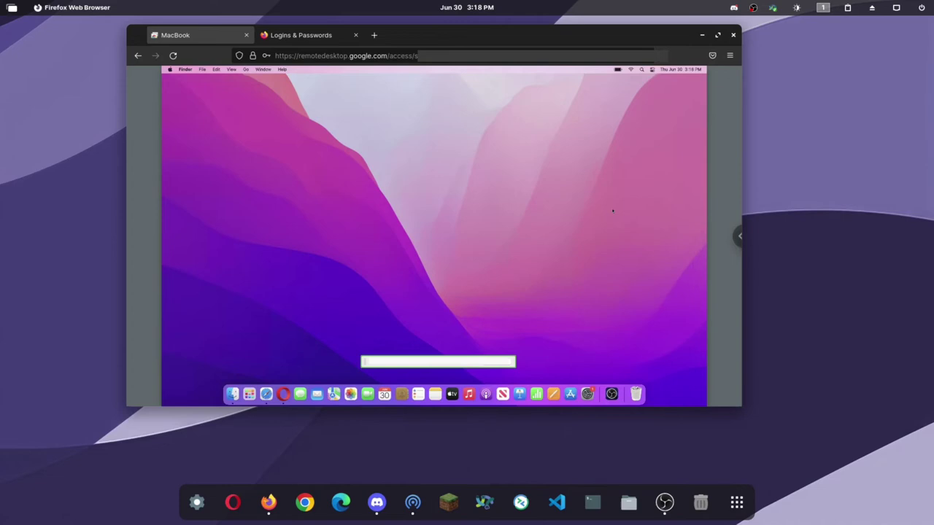
left_click(738, 239)
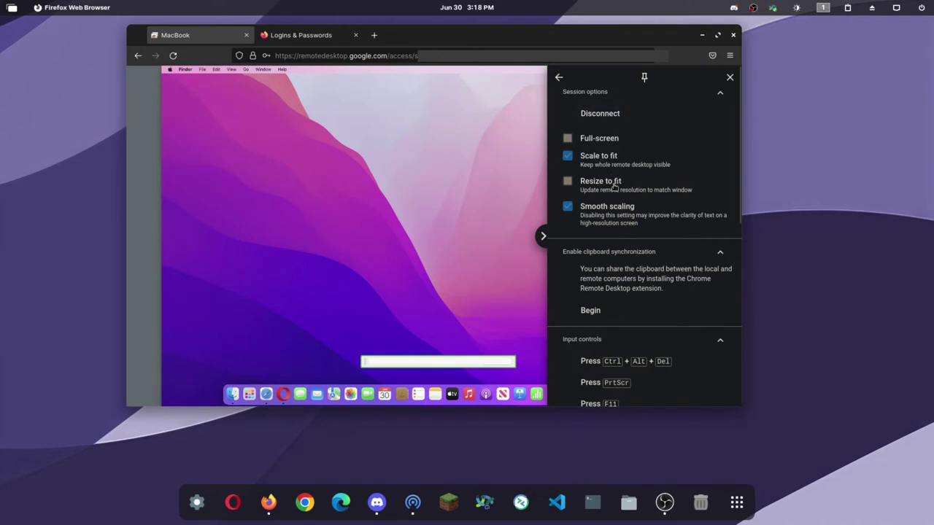
scroll(624, 227, "down", 2)
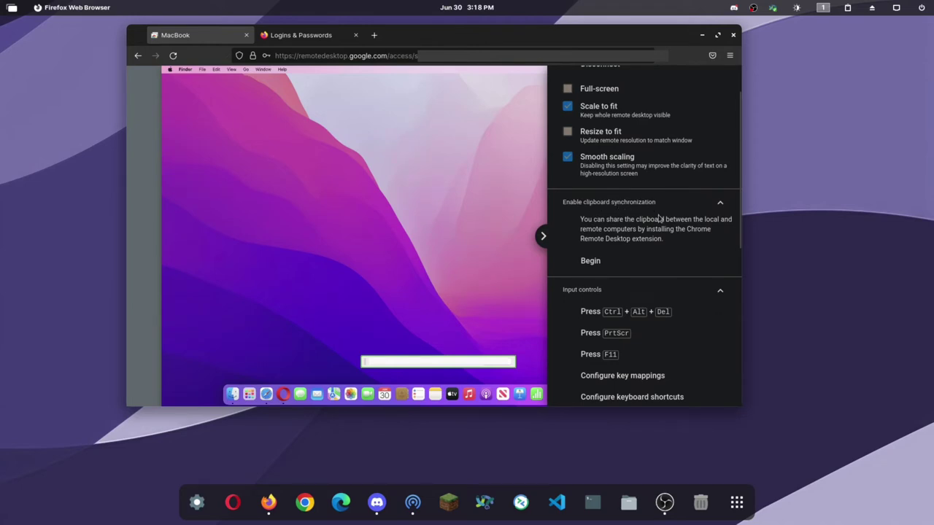
scroll(659, 218, "down", 1)
scroll(659, 218, "down", 1)
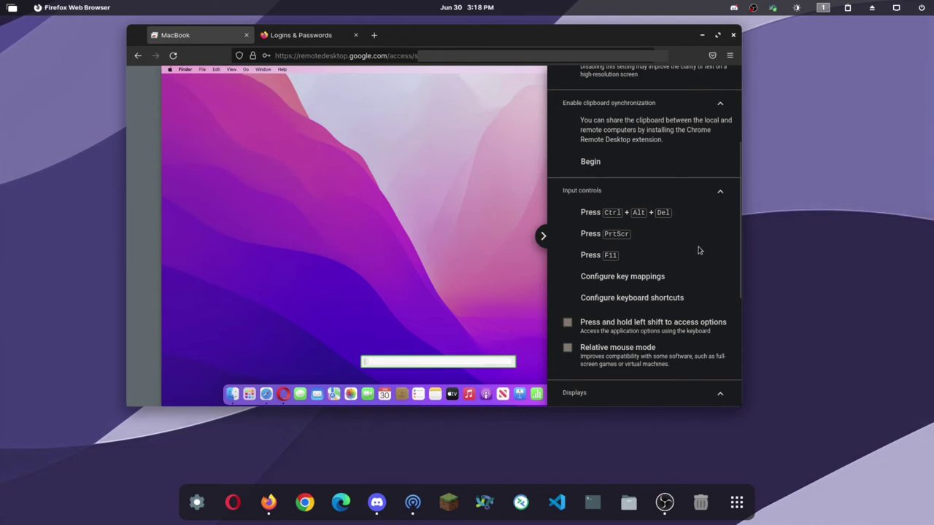
scroll(699, 250, "down", 1)
scroll(698, 250, "down", 1)
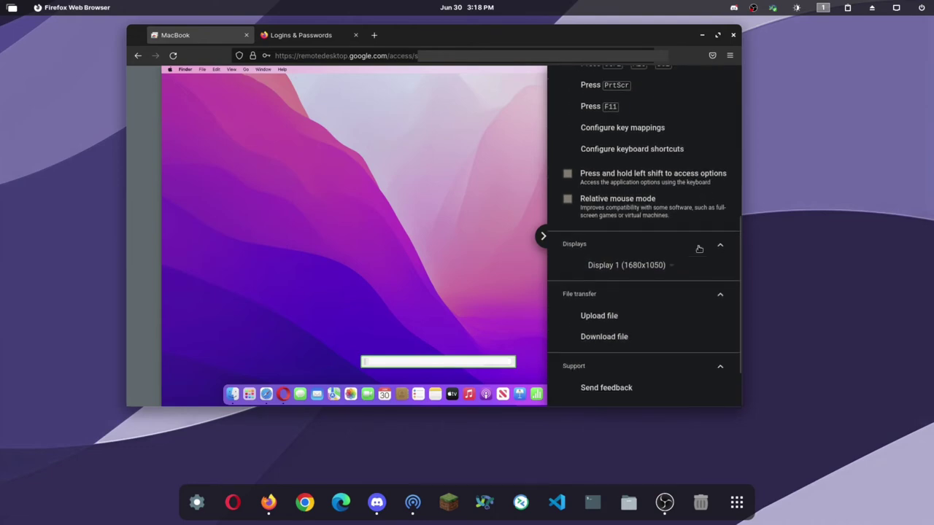
scroll(698, 247, "down", 1)
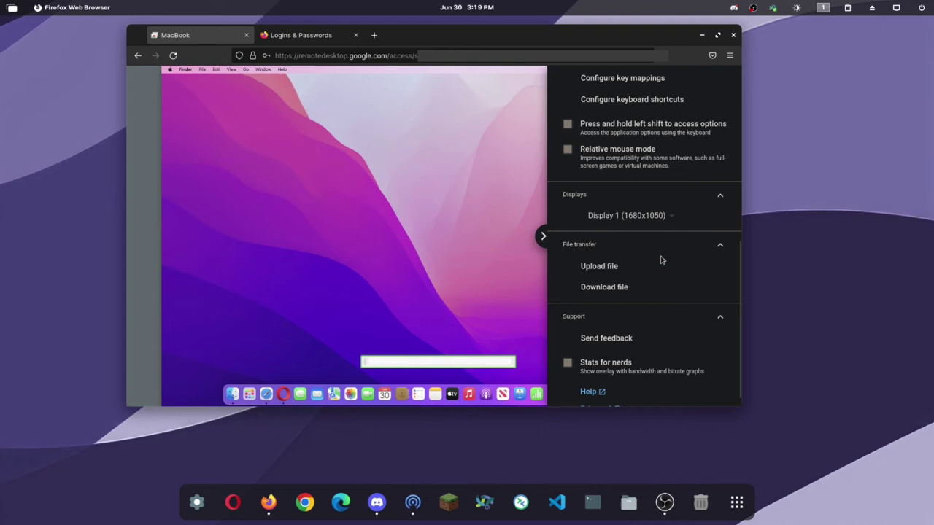
scroll(662, 260, "down", 1)
scroll(661, 261, "up", 1)
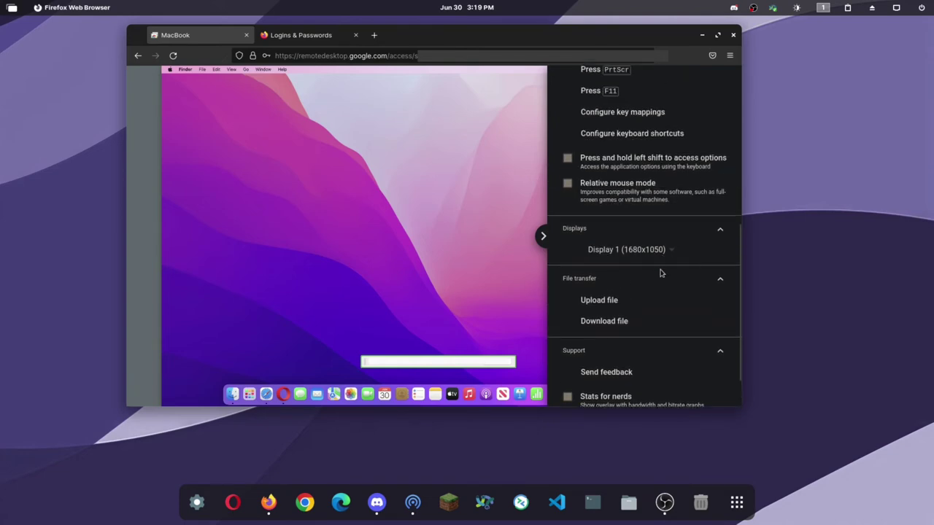
left_click(543, 238)
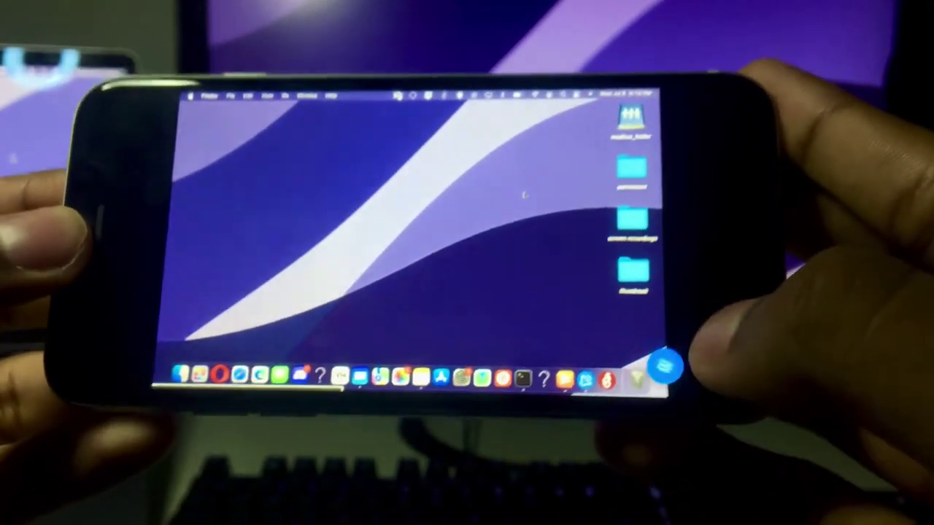
Show and then hide the on-screen keyboard from the phone session's action menu.
left_click(663, 367)
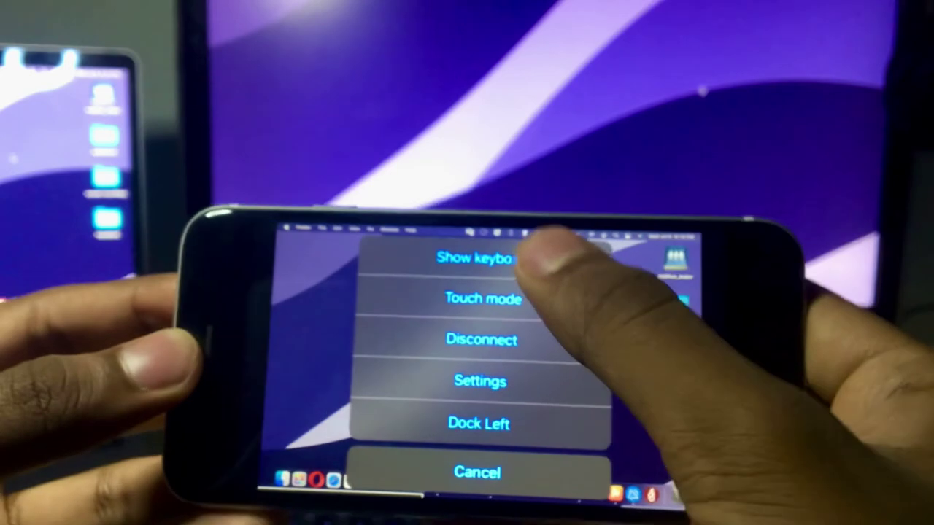
left_click(448, 220)
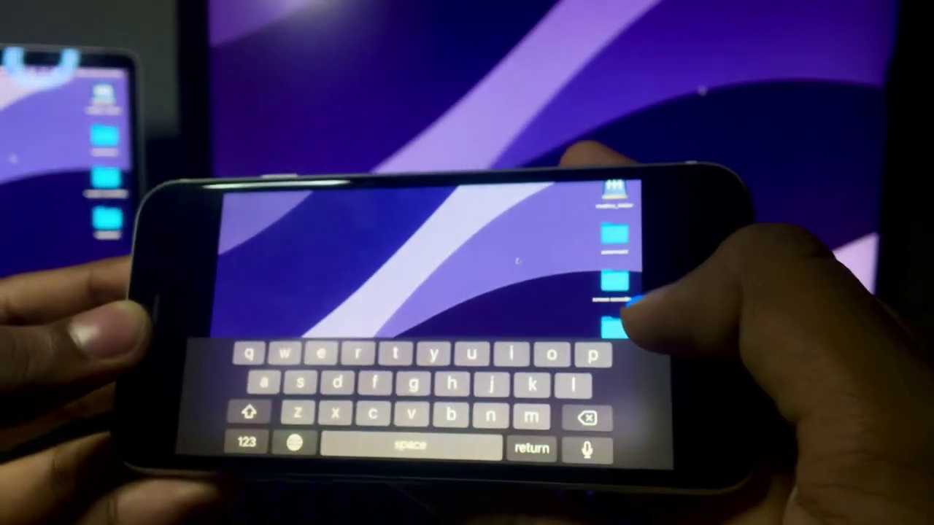
left_click(643, 321)
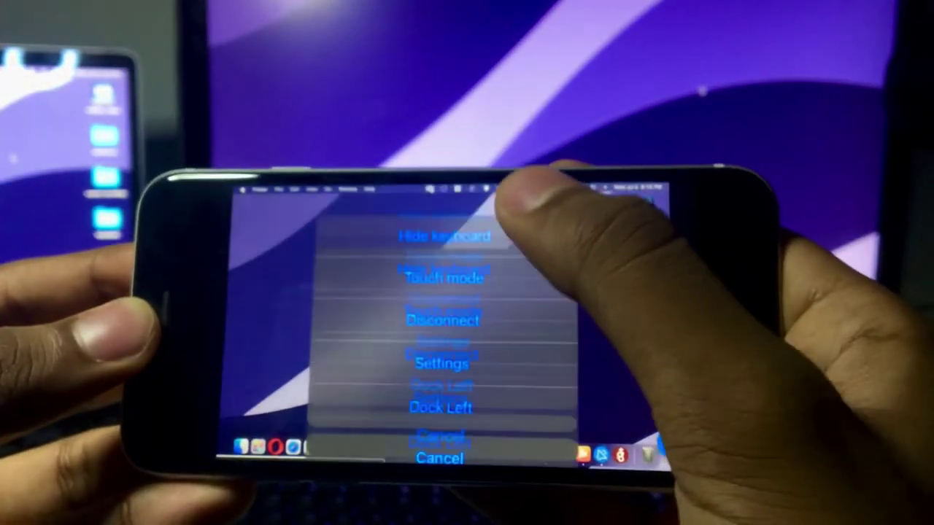
left_click(444, 235)
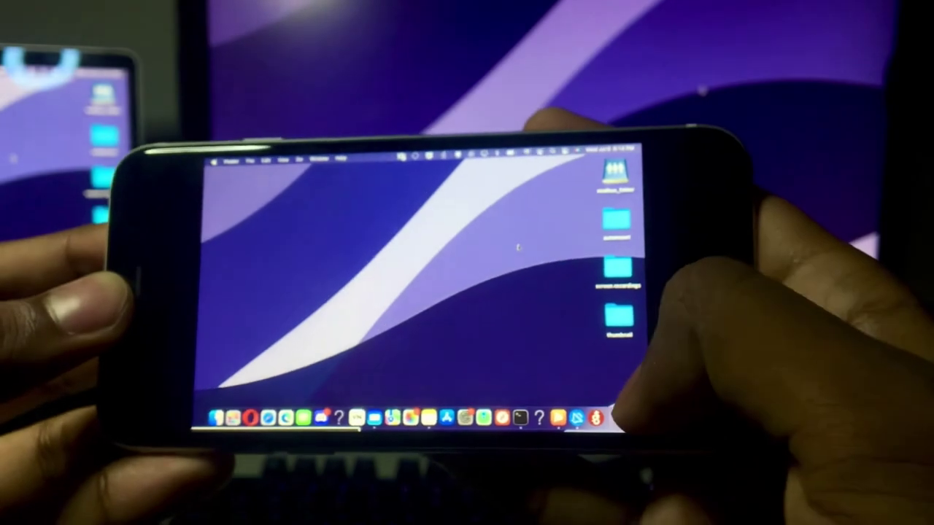
Switch the phone session from trackpad mode to touch mode.
left_click(639, 424)
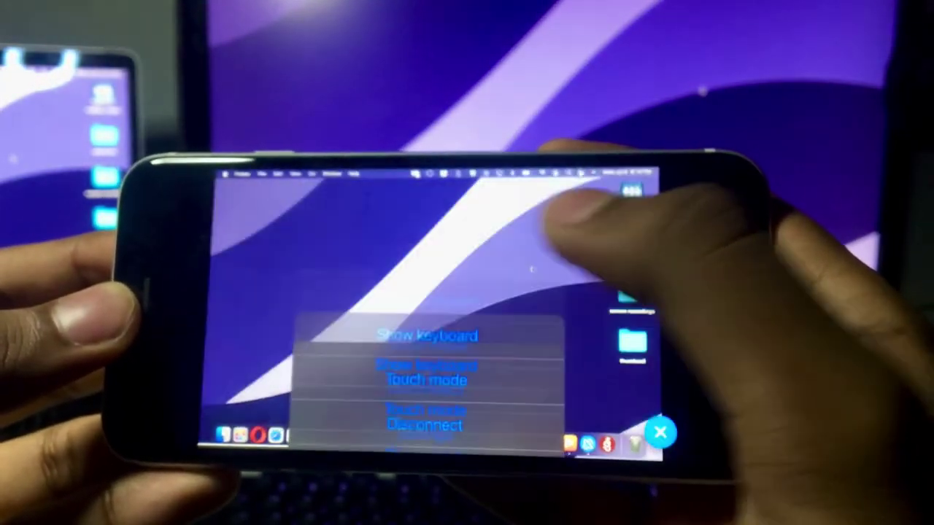
left_click(427, 379)
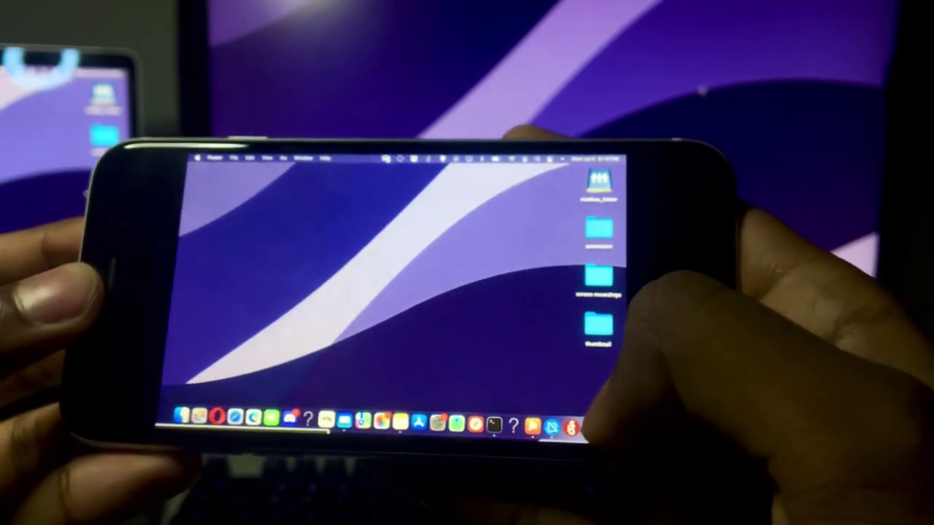
left_click(588, 427)
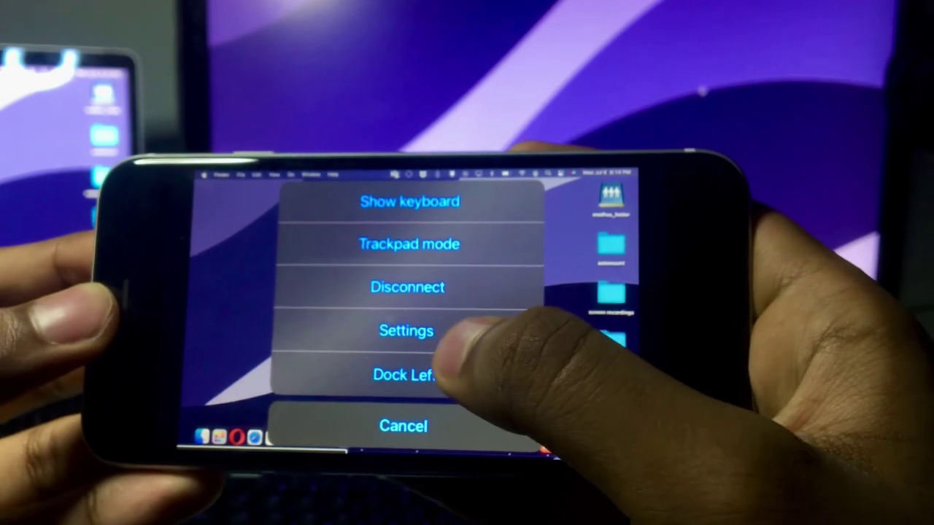
Review the display, mouse and keyboard options in the session settings, then close them.
left_click(406, 330)
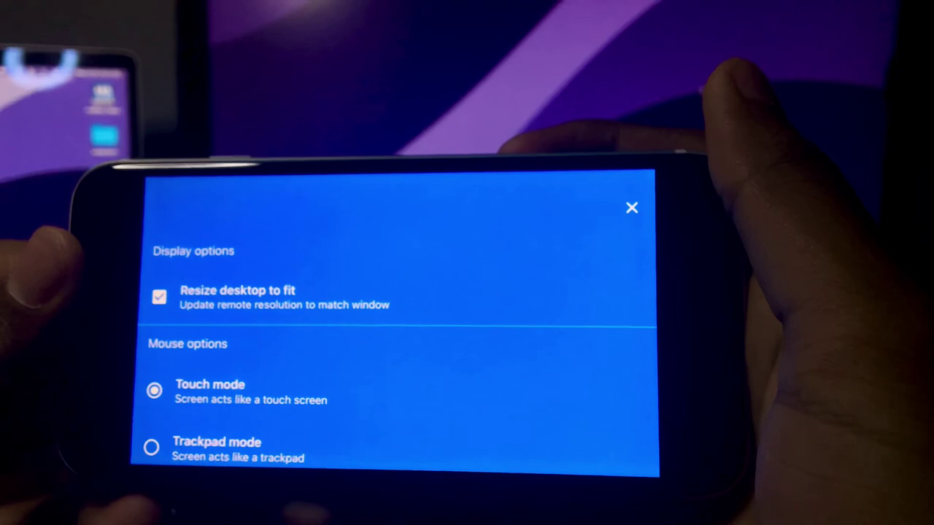
scroll(504, 365, "down", 3)
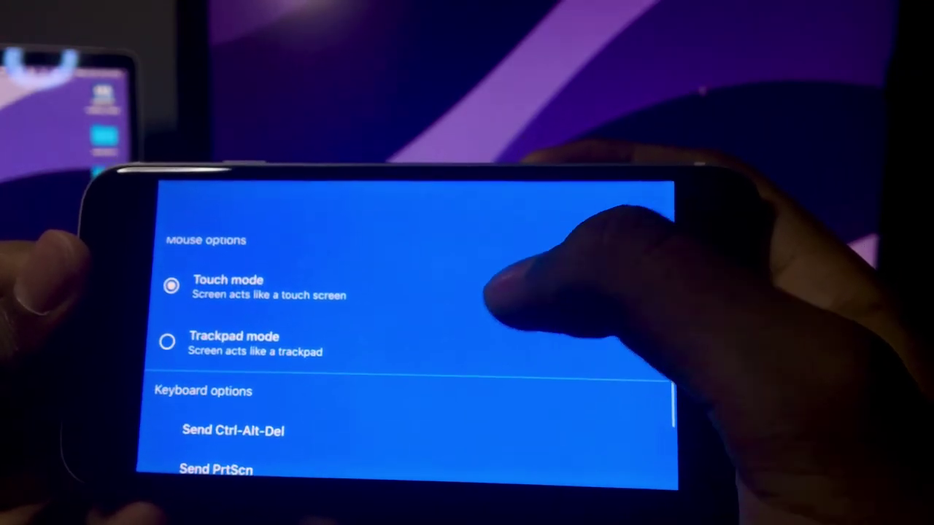
scroll(438, 342, "down", 3)
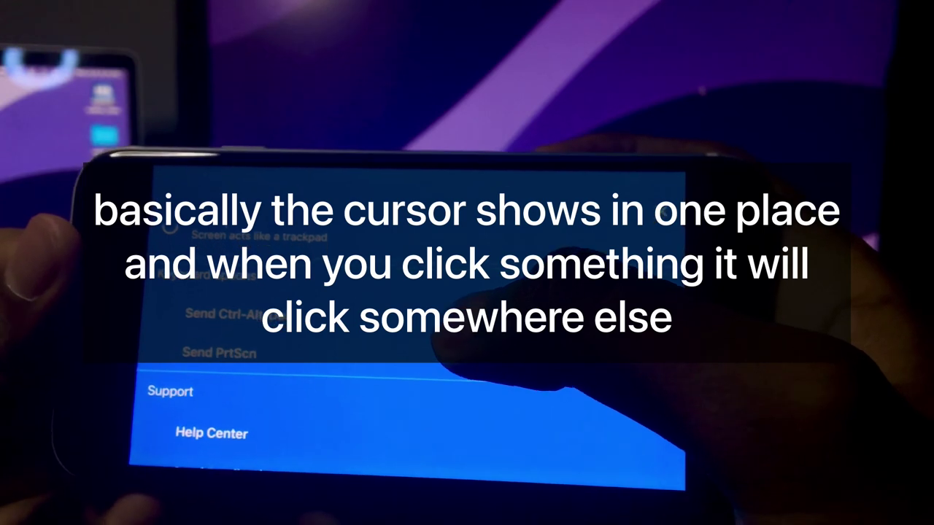
scroll(510, 364, "down", 2)
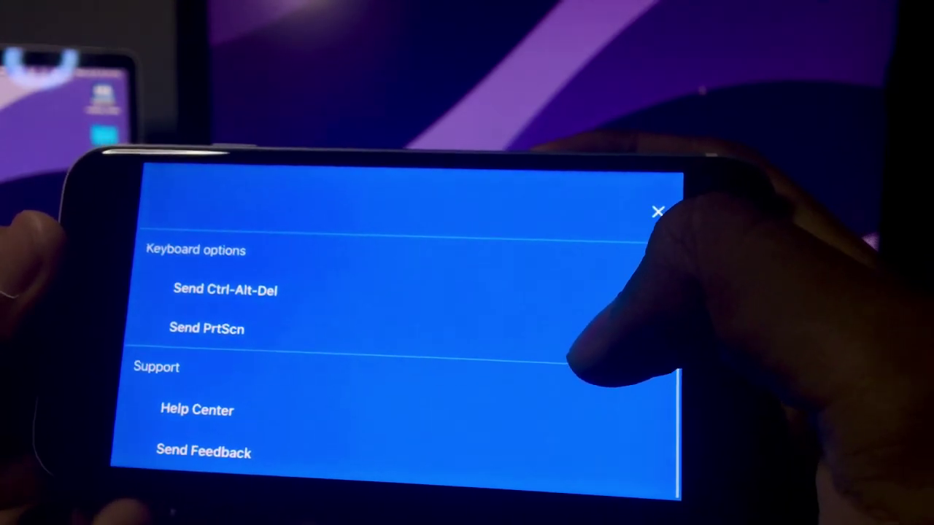
scroll(554, 335, "up", 5)
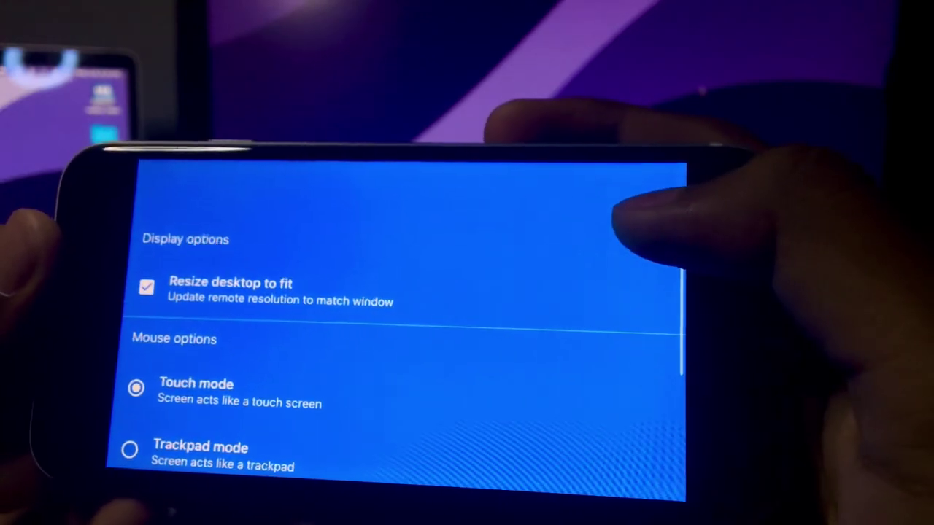
left_click(656, 203)
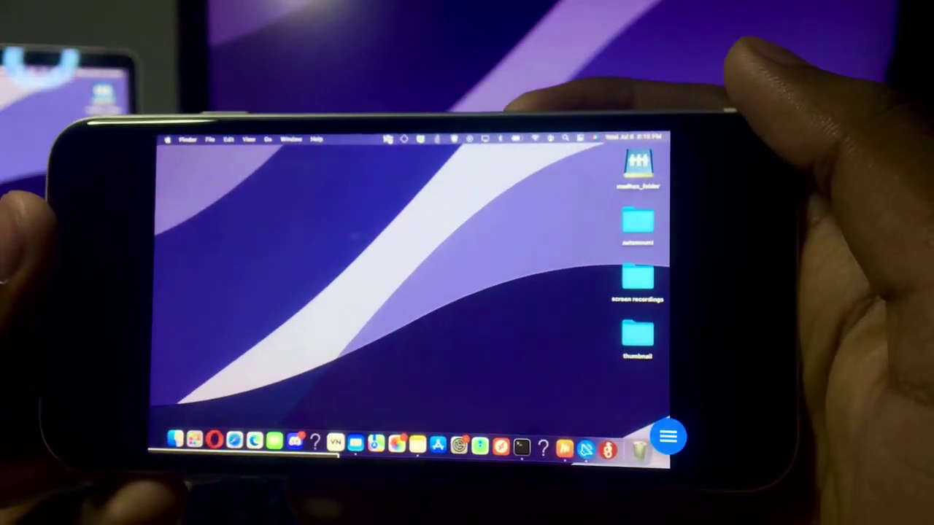